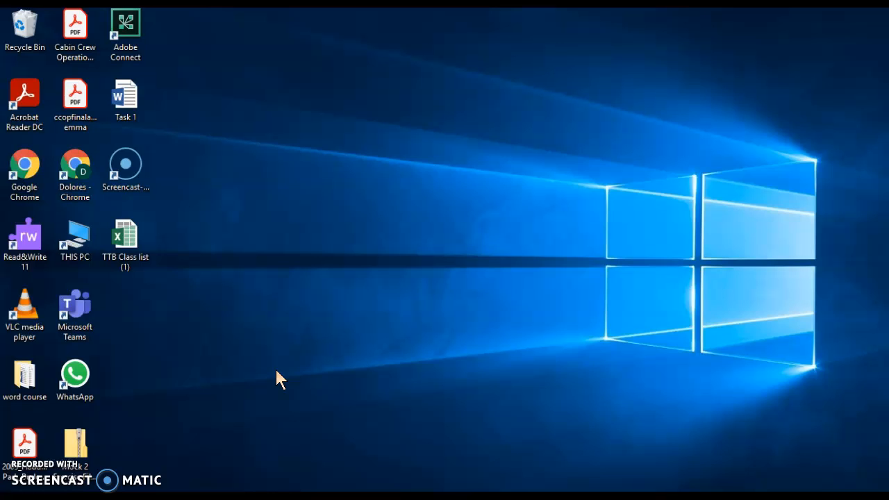
Open Chrome from the desktop profile shortcut, maximize its window and load the college website scfe.ie.
{"action": "left_click", "coordinate": [68, 159]}
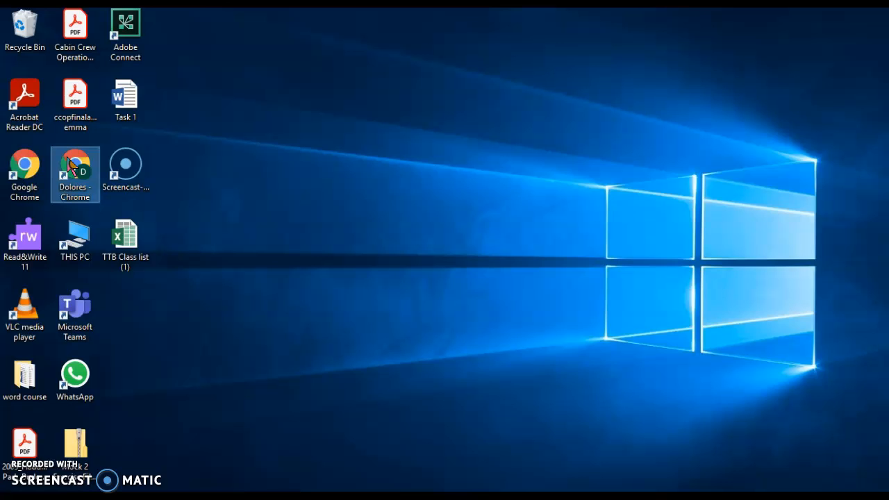
{"action": "double_click", "coordinate": [69, 164]}
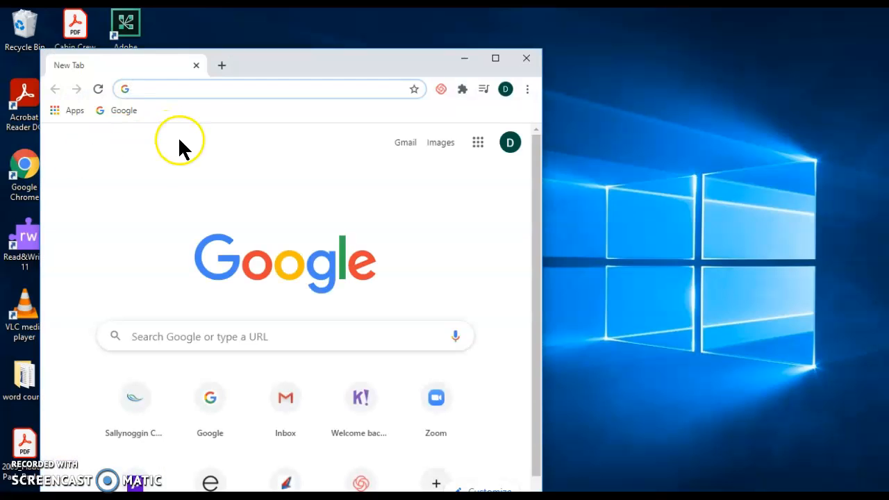
{"action": "left_click", "coordinate": [501, 59]}
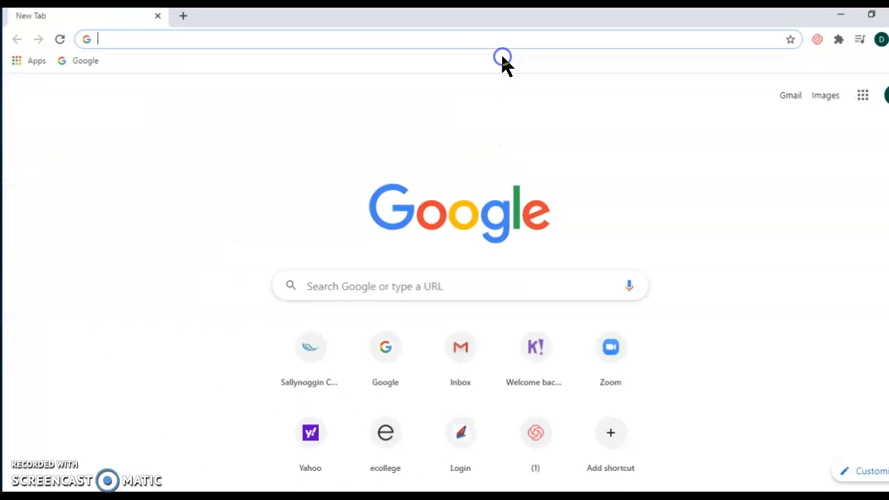
{"action": "type", "text": "scfe.ie"}
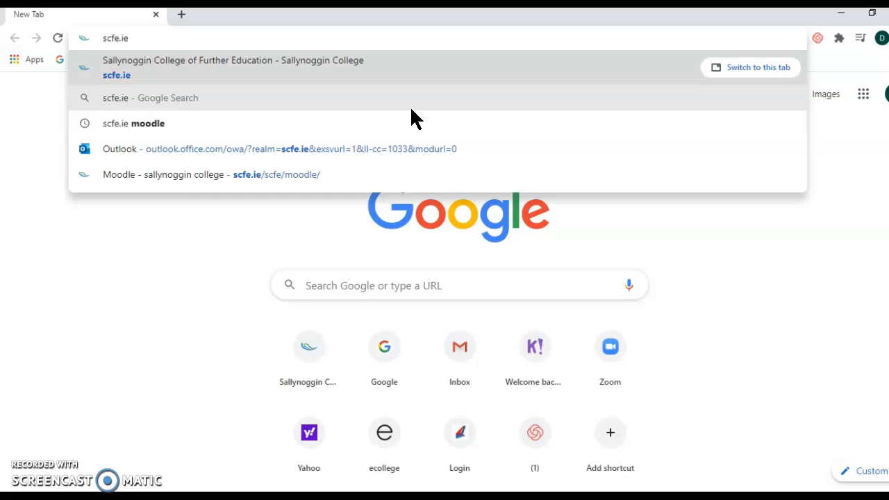
{"action": "key", "text": "Return"}
{"action": "left_click", "coordinate": [401, 110]}
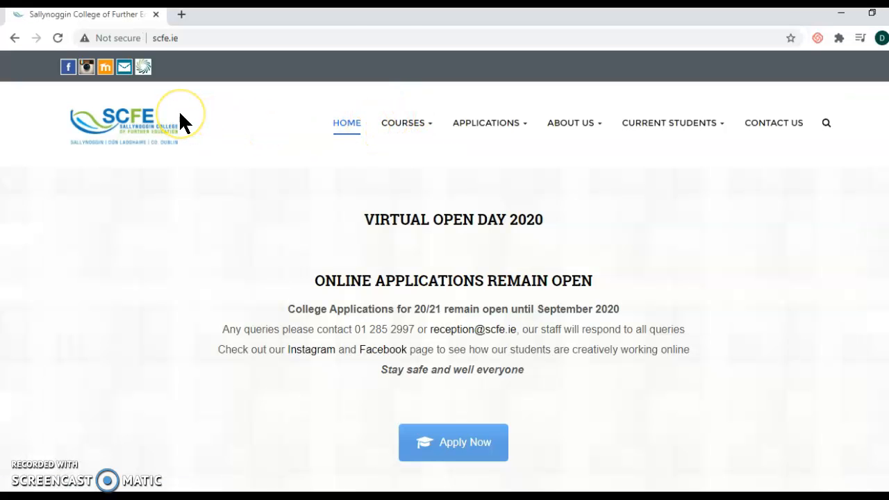
Go from the college website's mail link to Microsoft Office Home and open OneDrive.
{"action": "left_click", "coordinate": [125, 72]}
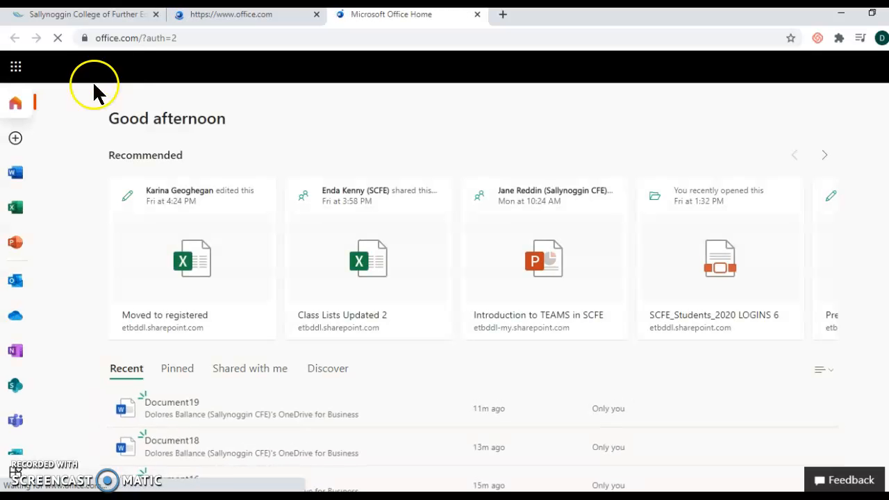
{"action": "left_click", "coordinate": [15, 318]}
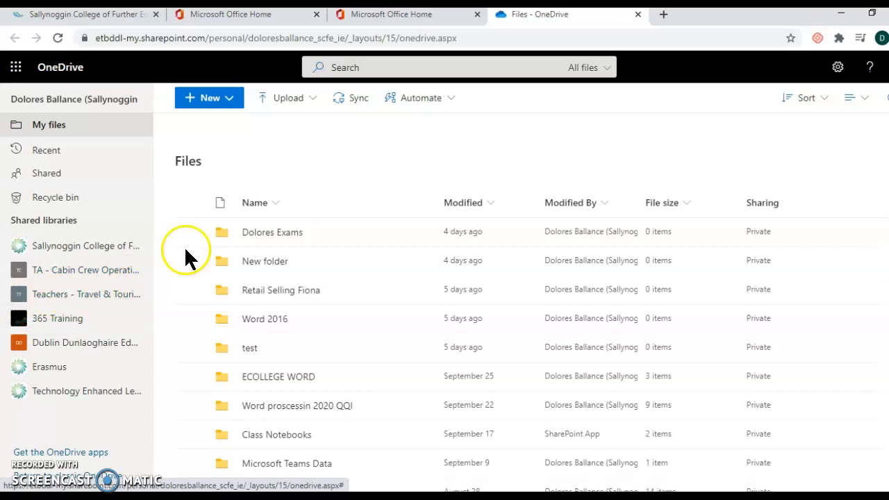
Create a folder named College Work in the main OneDrive files list.
{"action": "left_click", "coordinate": [229, 100]}
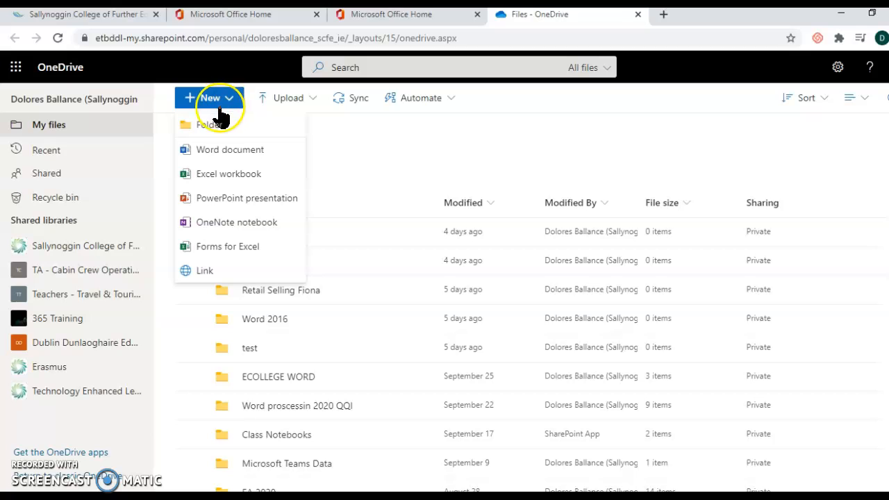
{"action": "left_click", "coordinate": [212, 124]}
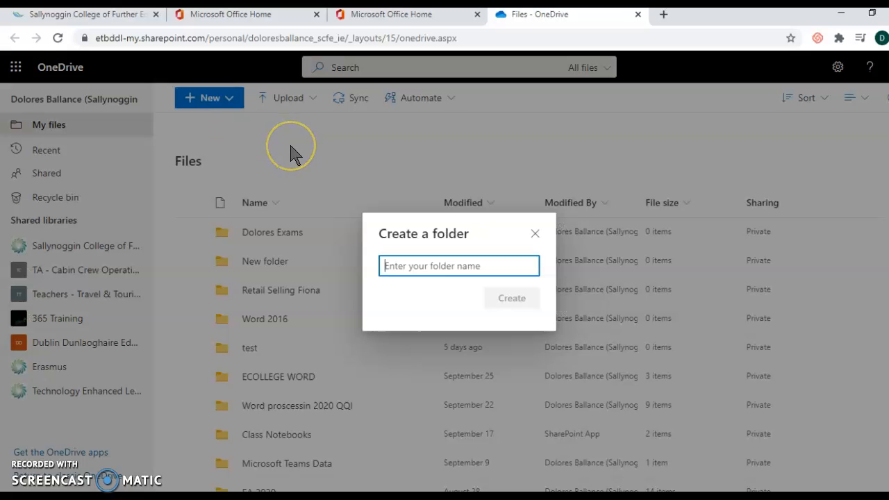
{"action": "type", "text": "College"}
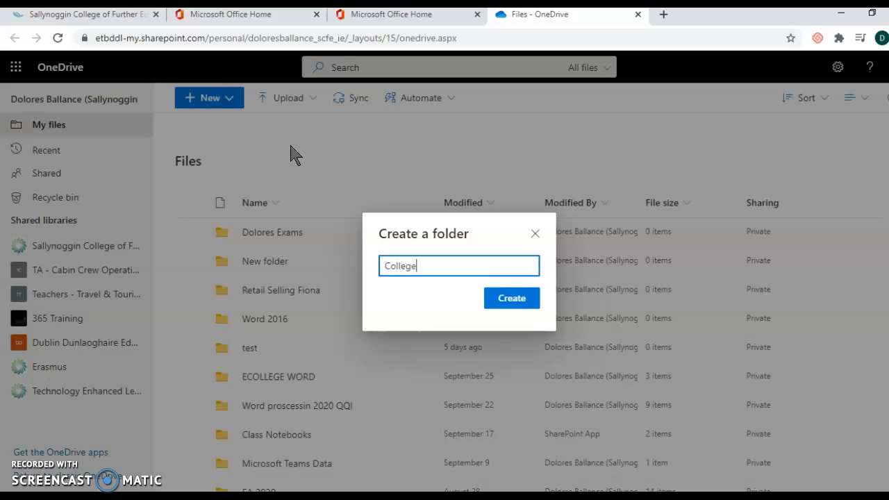
{"action": "type", "text": " Work"}
{"action": "left_click", "coordinate": [502, 306]}
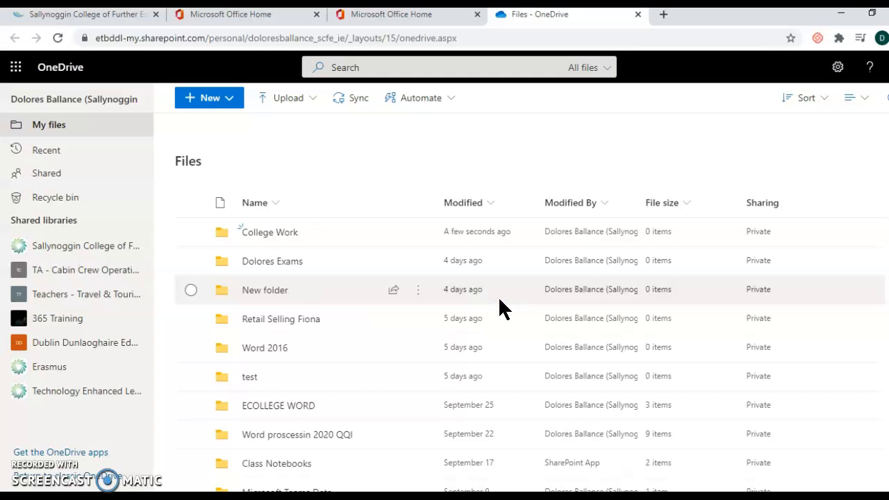
Open the College Work folder and create a subfolder named Word Processing in it.
{"action": "left_click", "coordinate": [271, 232]}
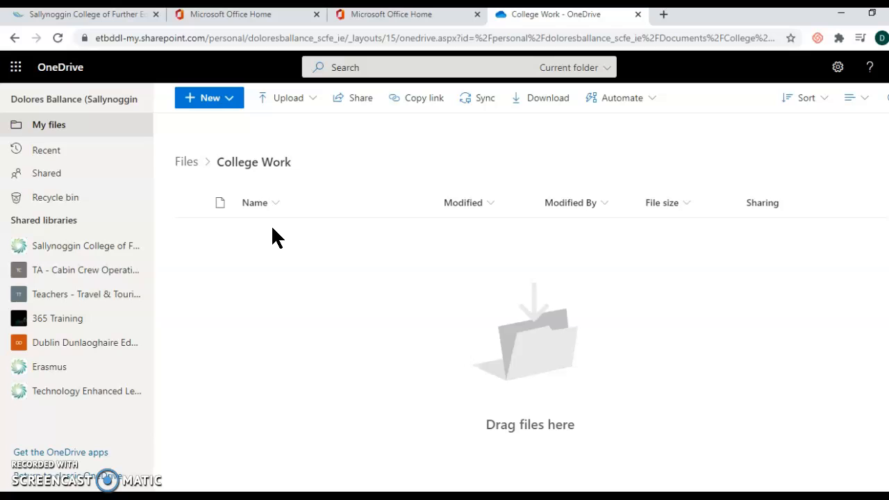
{"action": "left_click", "coordinate": [229, 99]}
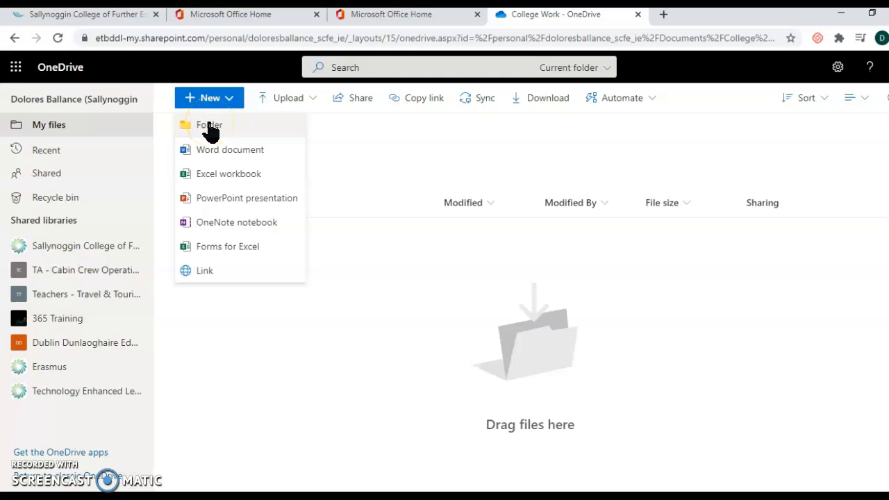
{"action": "left_click", "coordinate": [209, 126]}
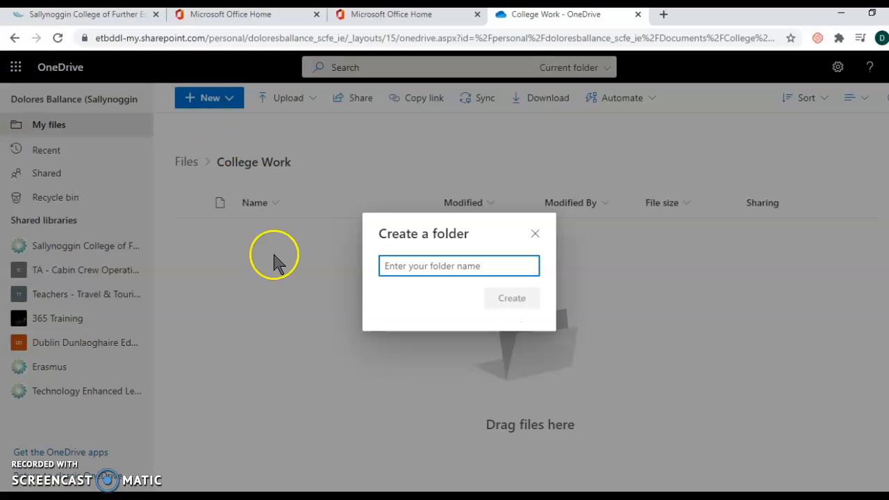
{"action": "type", "text": "Word"}
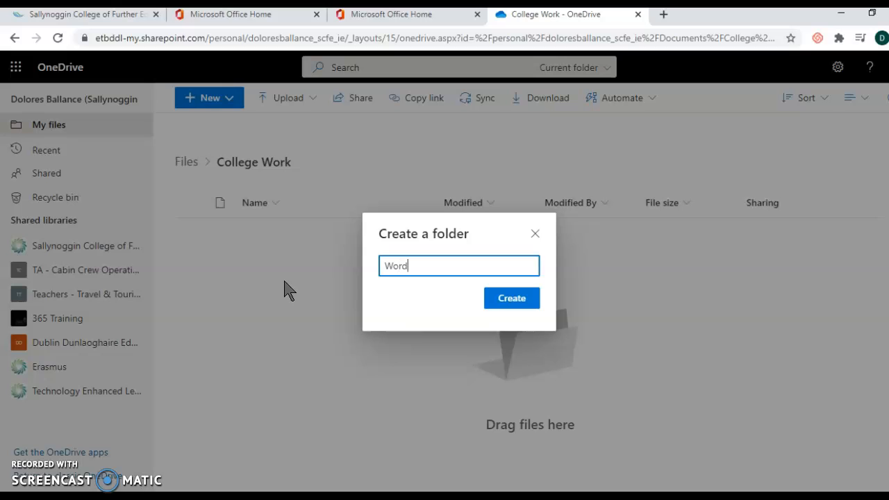
{"action": "type", "text": " Processing"}
{"action": "left_click", "coordinate": [509, 301]}
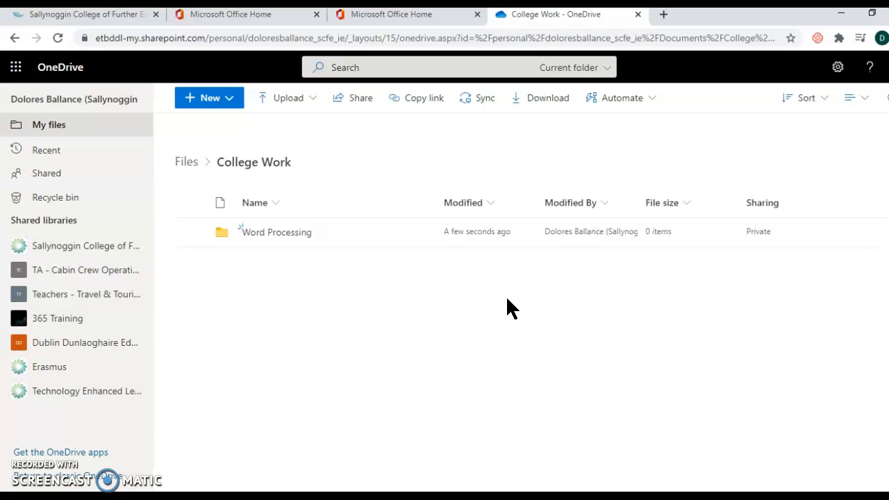
View the inside of the Word Processing folder, return to College Work and create a Retail Selling subfolder there.
{"action": "left_click", "coordinate": [290, 236]}
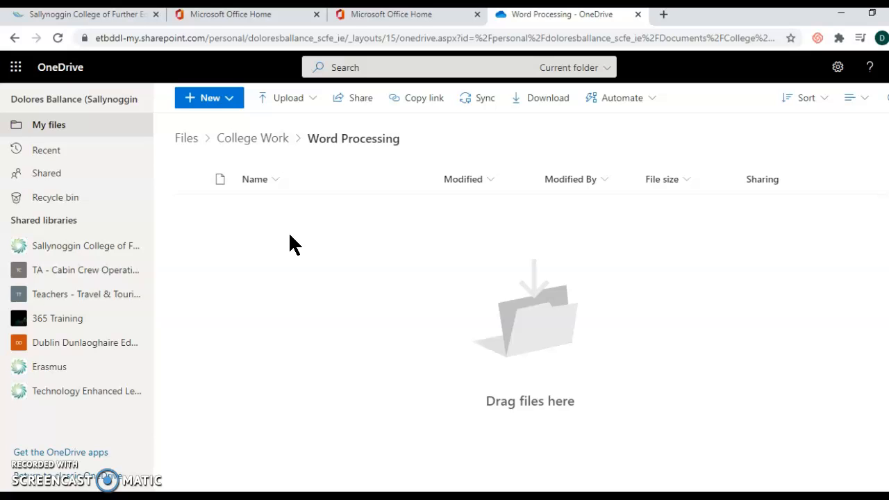
{"action": "left_click", "coordinate": [14, 38]}
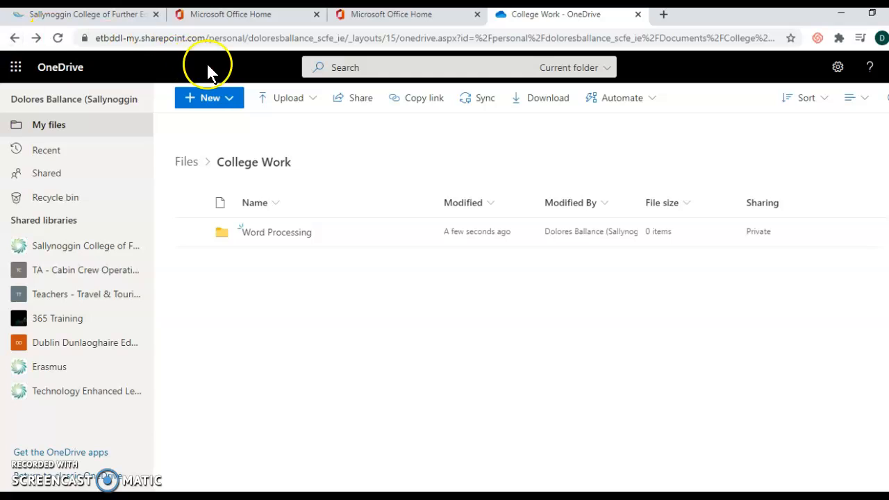
{"action": "left_click", "coordinate": [235, 103]}
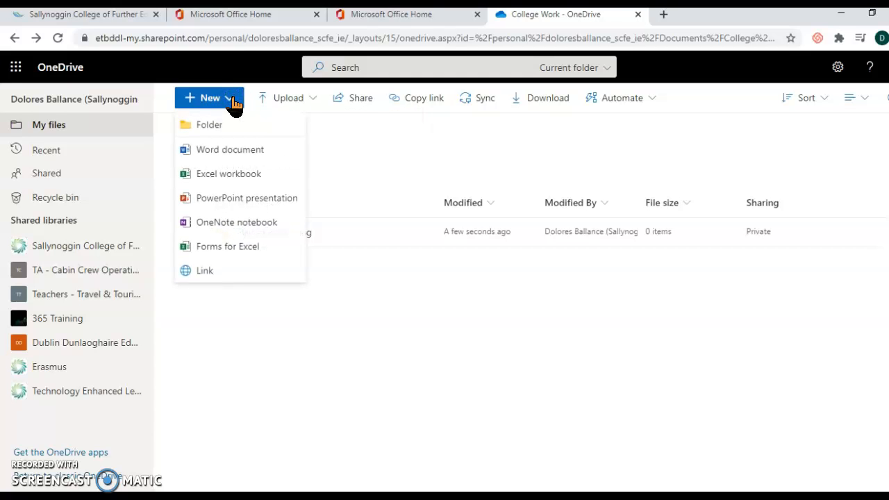
{"action": "left_click", "coordinate": [212, 125]}
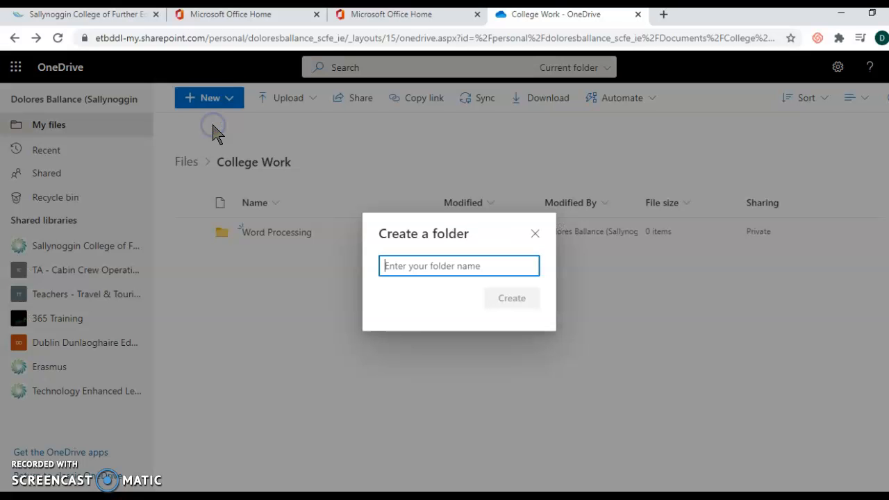
{"action": "type", "text": "R"}
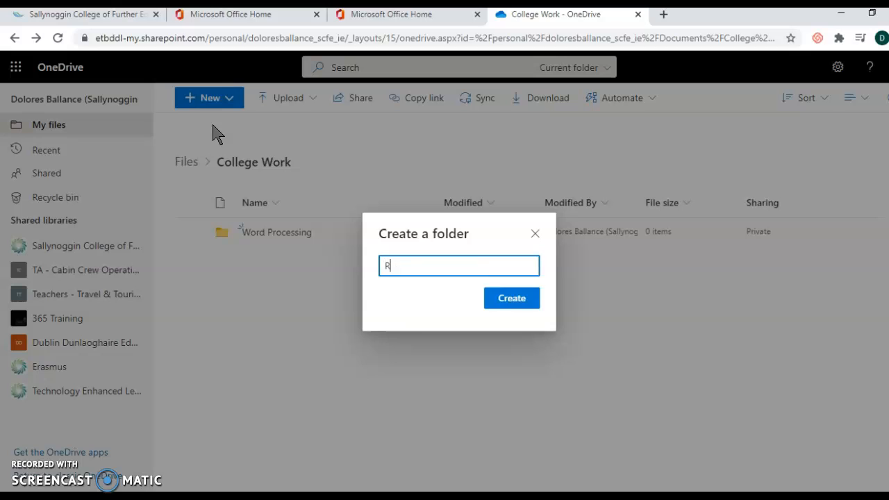
{"action": "type", "text": "etail Selling"}
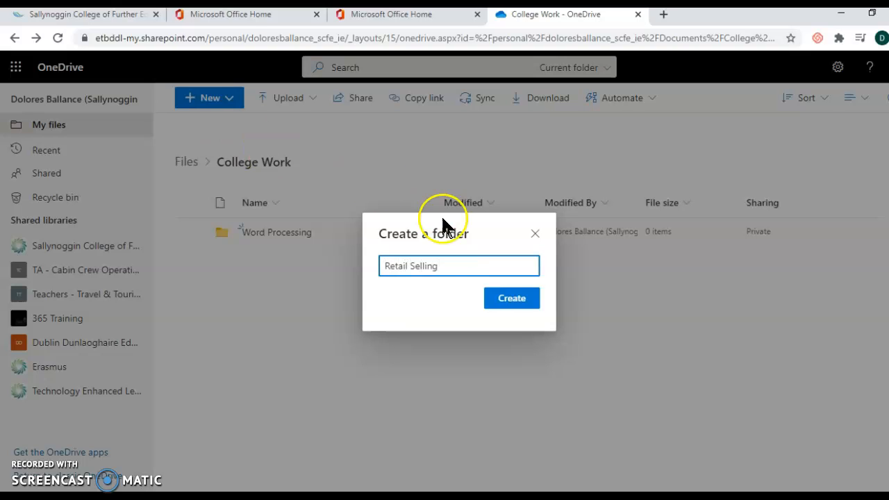
{"action": "left_click", "coordinate": [506, 305]}
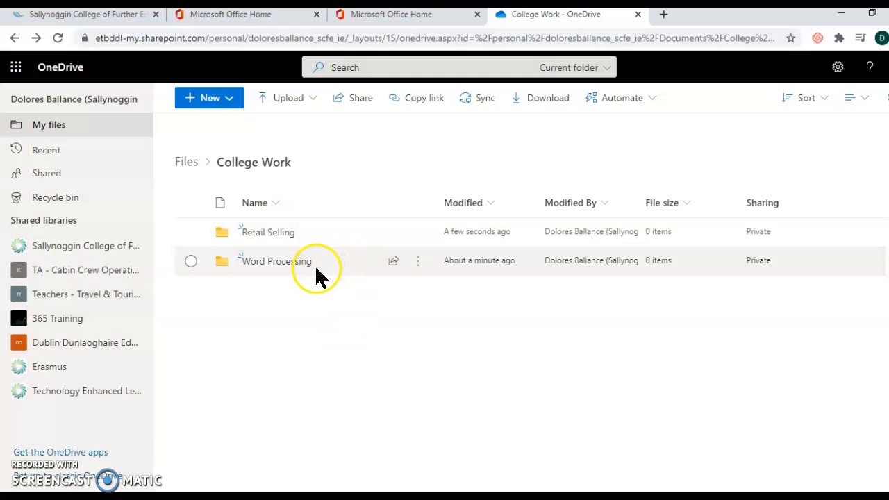
Create another subfolder named Communications inside College Work.
{"action": "left_click", "coordinate": [231, 98]}
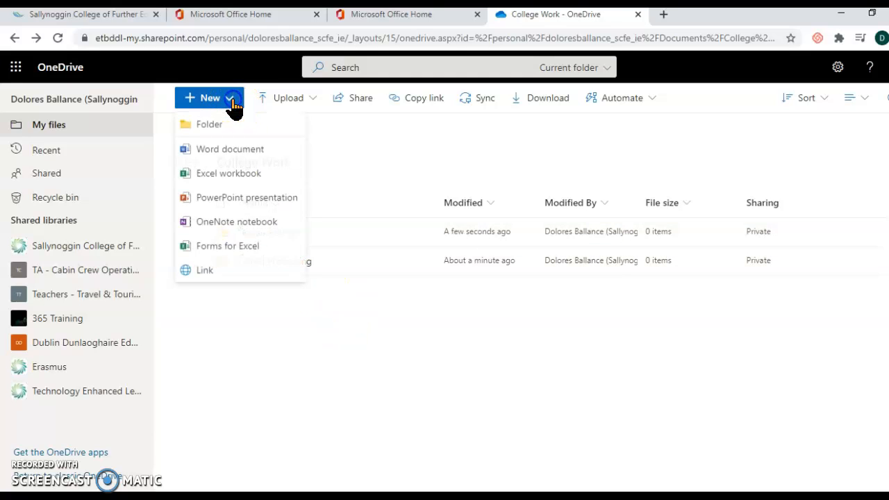
{"action": "left_click", "coordinate": [216, 125]}
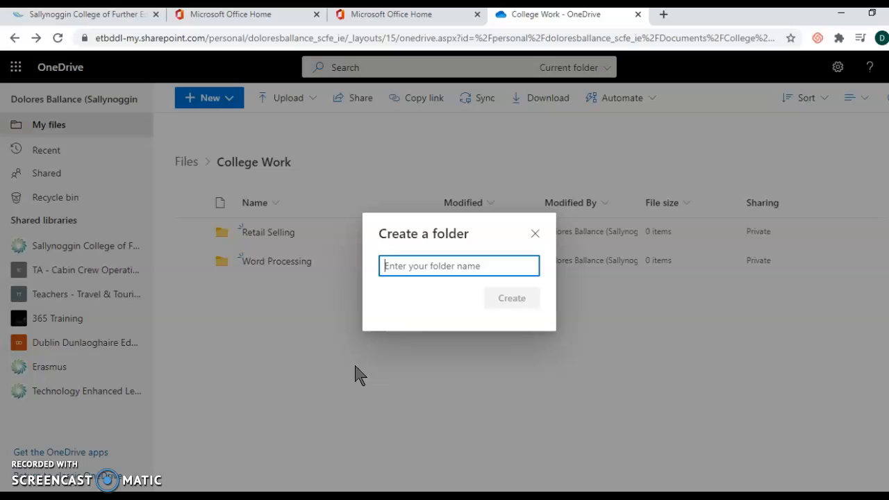
{"action": "type", "text": "Communications"}
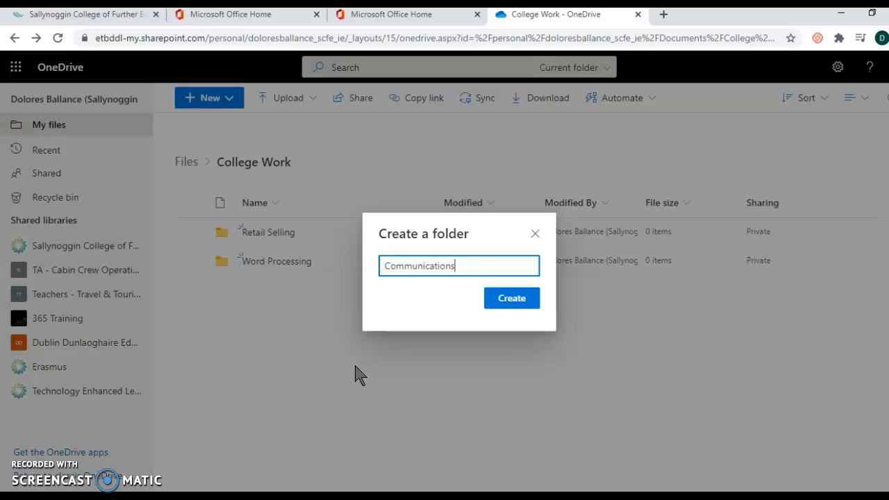
{"action": "left_click", "coordinate": [526, 306]}
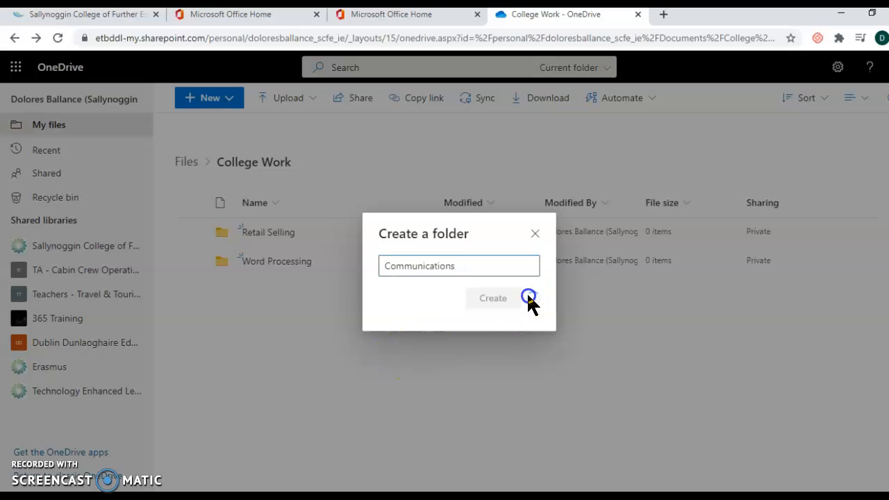